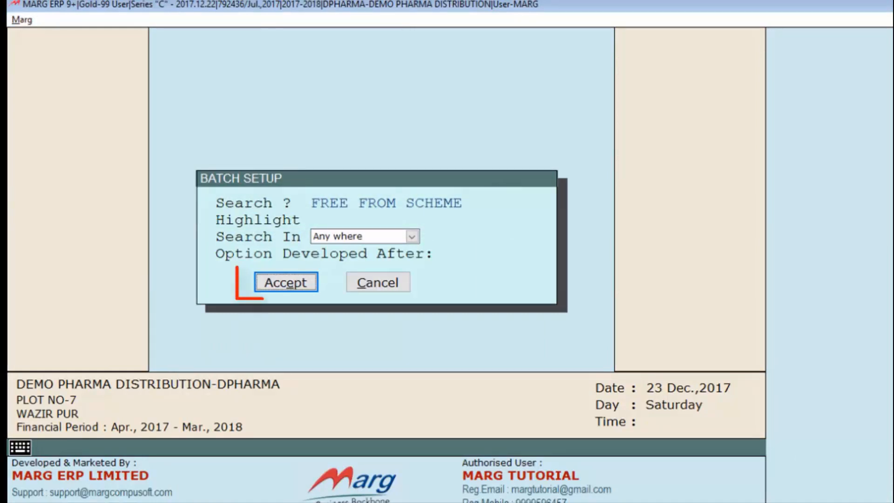
Step: Set the free deal source to B (Batch) in the FREE FROM SCHEME batch setup
key(Return)
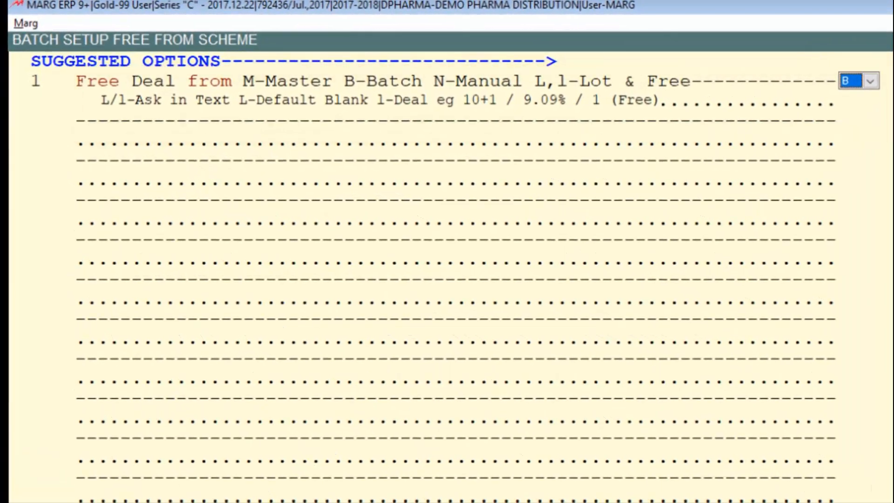
key(Escape)
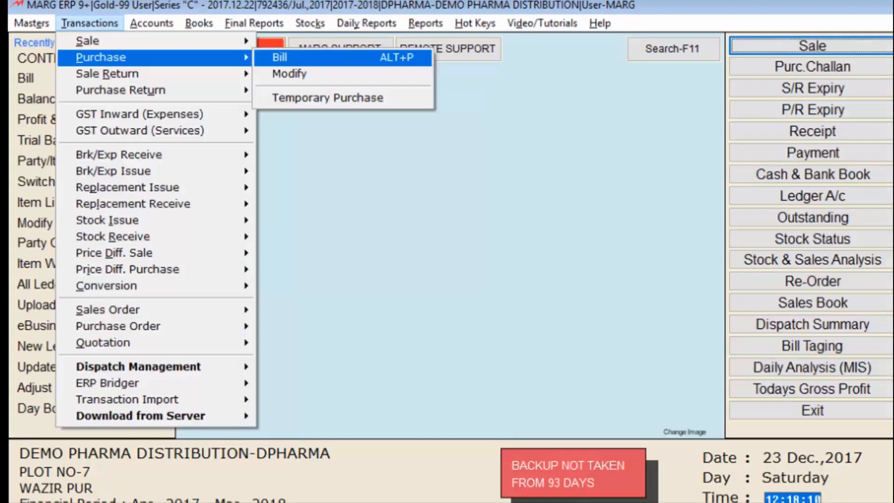
Step: Start a purchase bill for RANBAXY INDIA LTD. with AZMIN CAP. as the first item
key(Return)
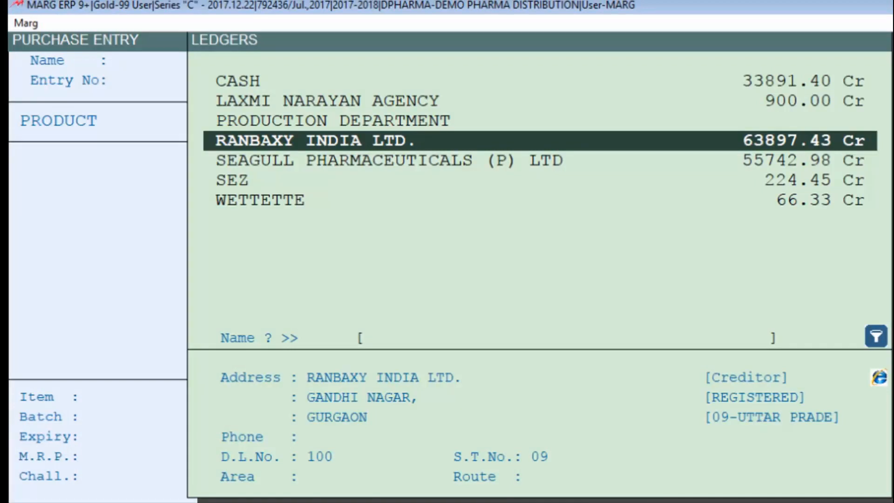
key(Return)
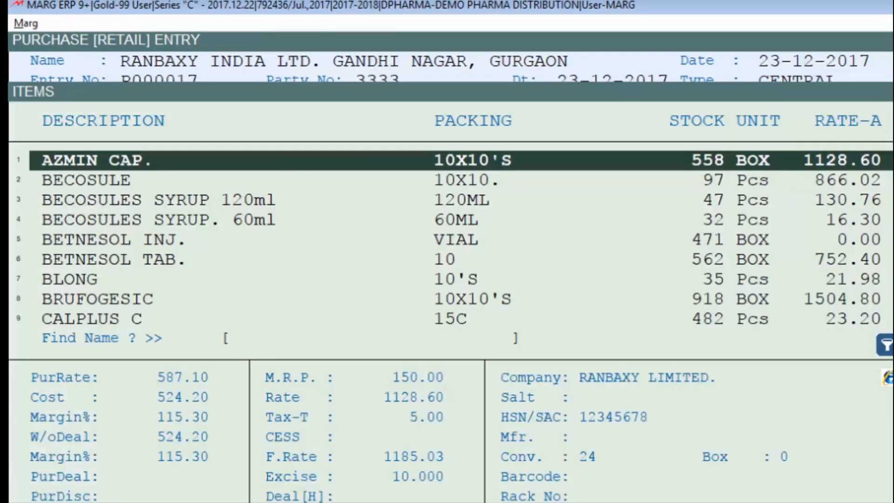
key(Return)
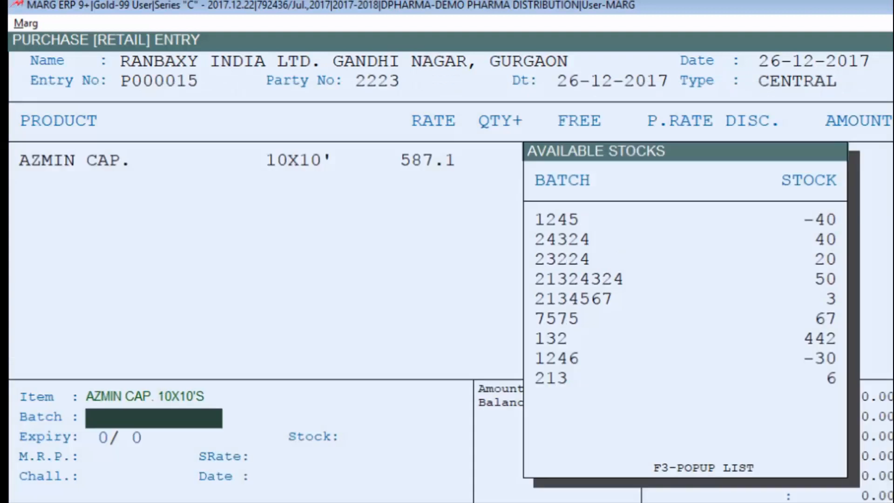
Step: Enter batch 0786, quantity 60 and free quantity 4 for AZMIN CAP., accepting its batch details
text(0786)
key(Return)
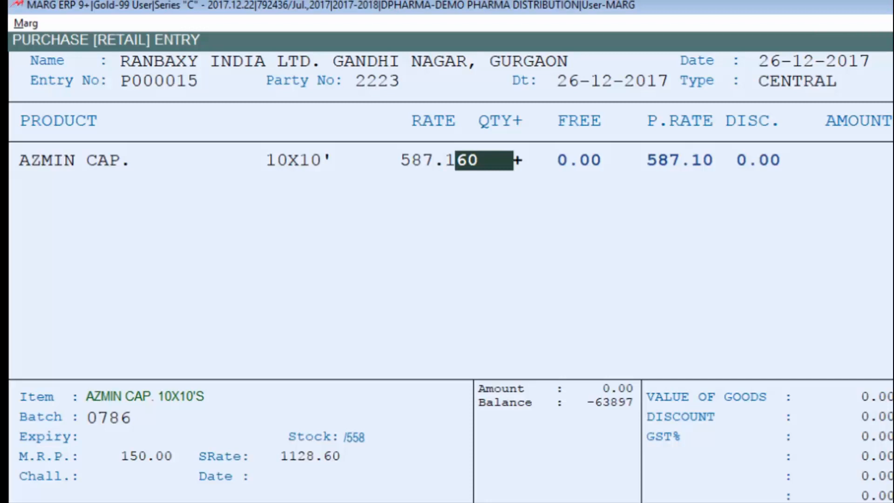
text(60)
key(Return)
text(4)
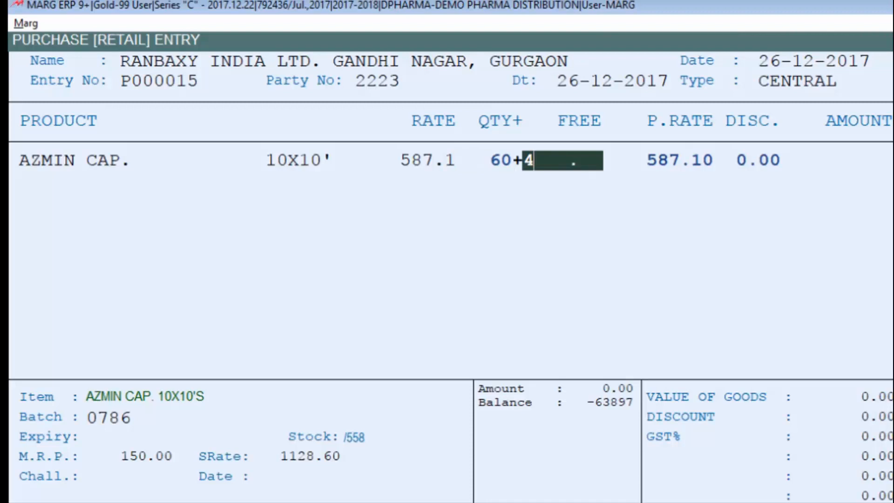
key(Return)
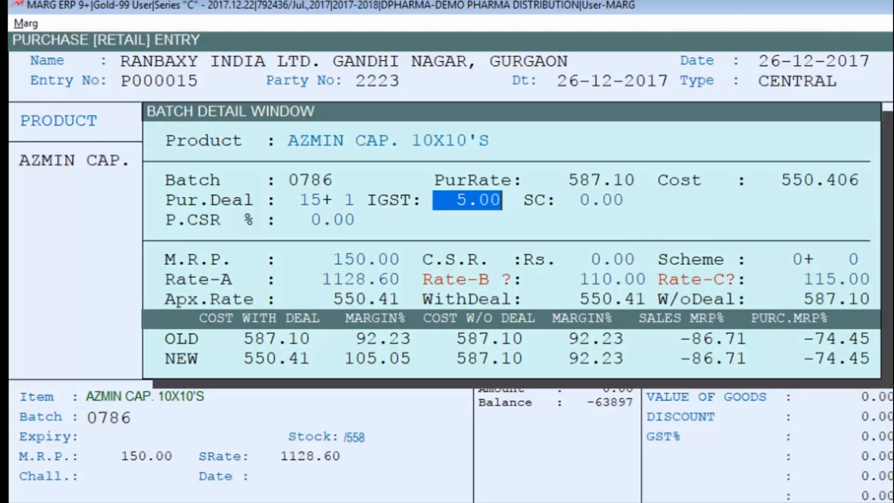
key(Return)
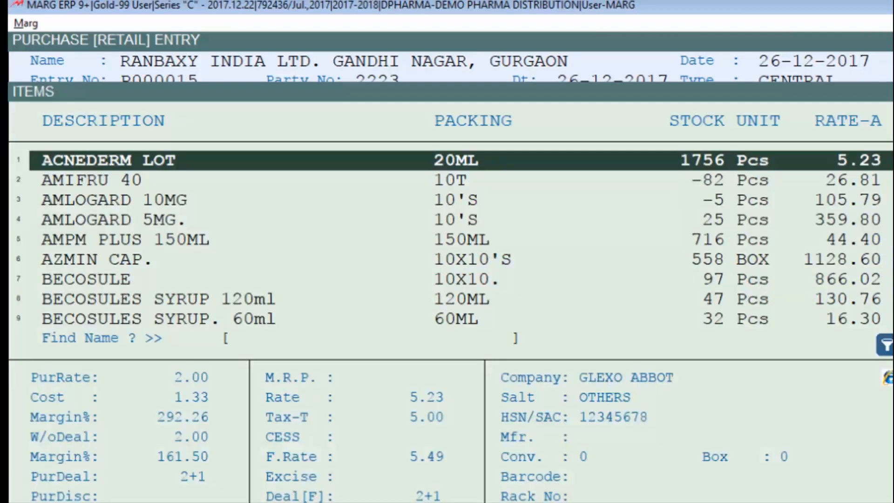
Step: Add ACNEDERM LOT to the purchase bill with batch 1234, quantity 20 and free quantity 1
key(Return)
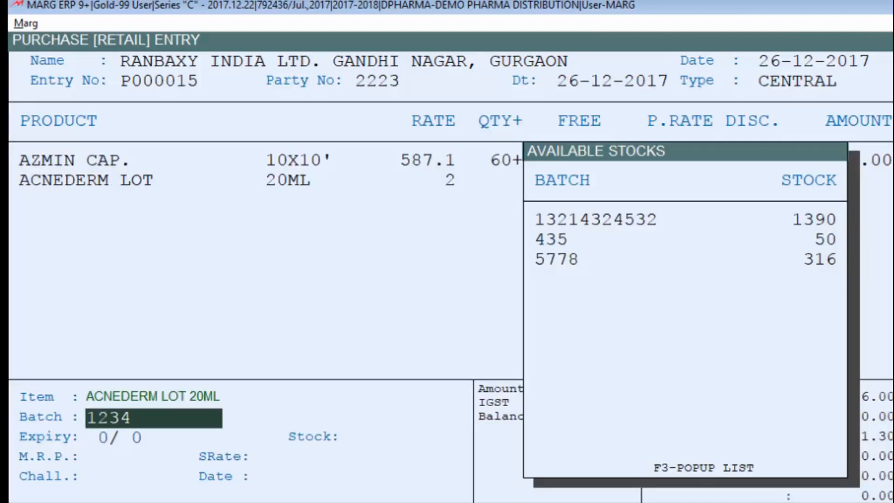
key(Return)
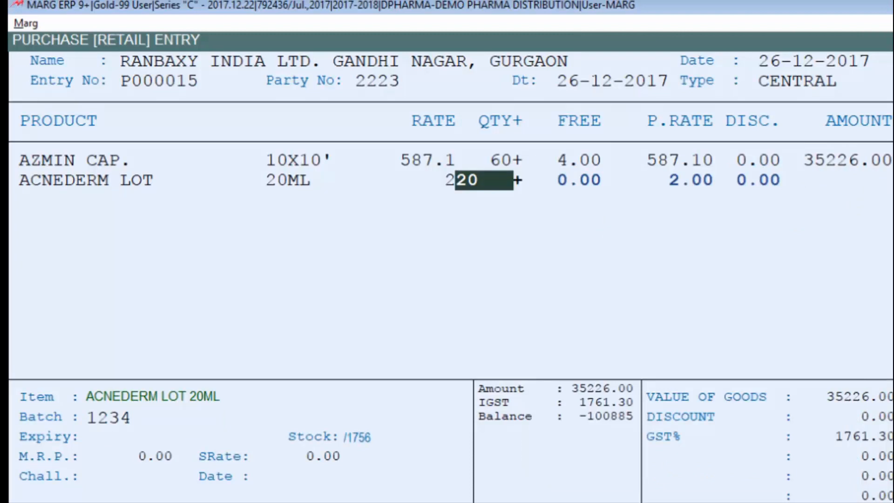
key(Return)
text(1)
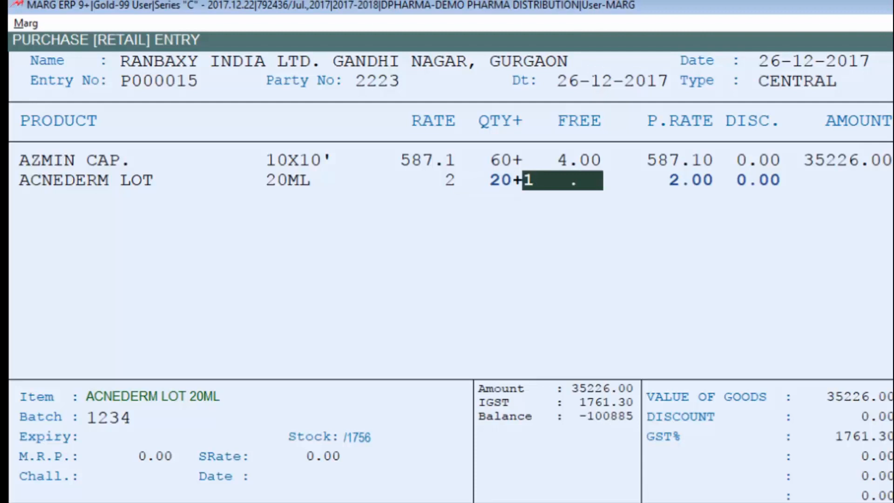
key(Return)
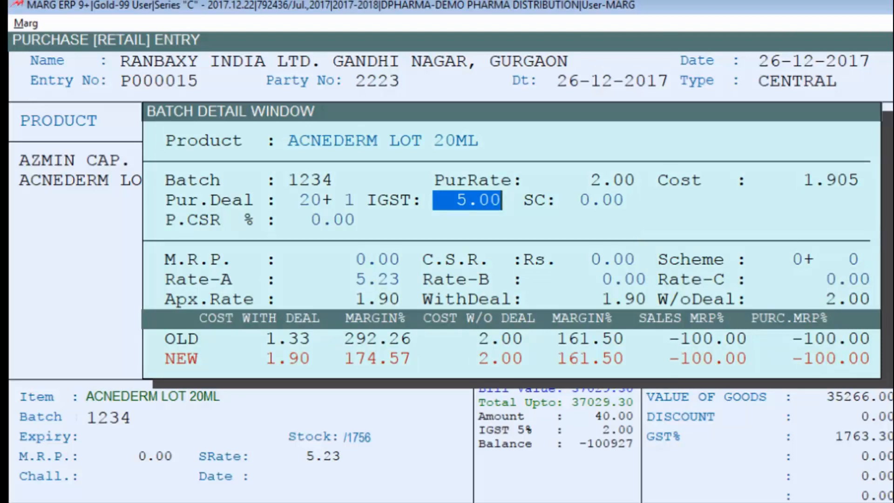
Step: Save the purchase bill and copy the purchase schemes of both items to their sales schemes, 15+1 and 20+1, updating the changes
key(Tab)
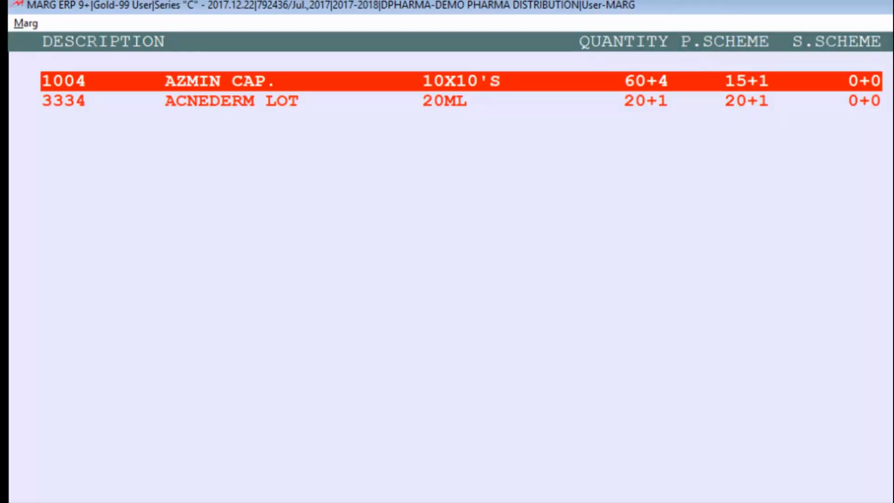
key(plus)
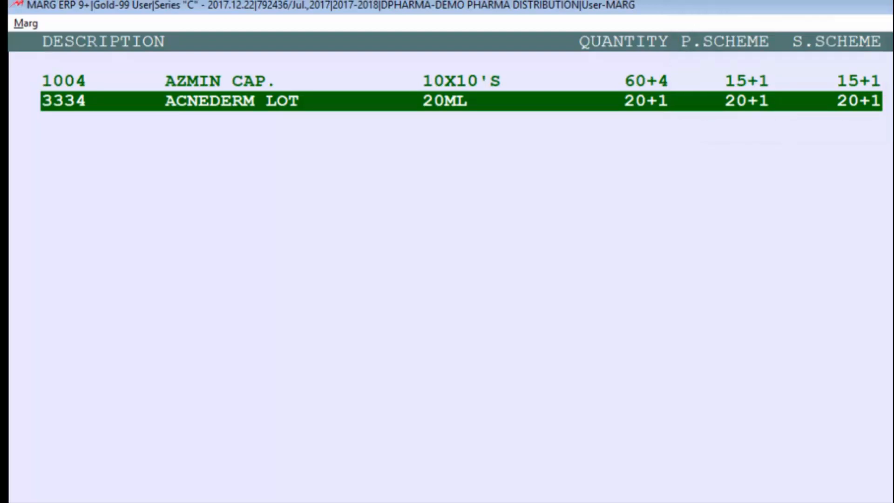
key(Escape)
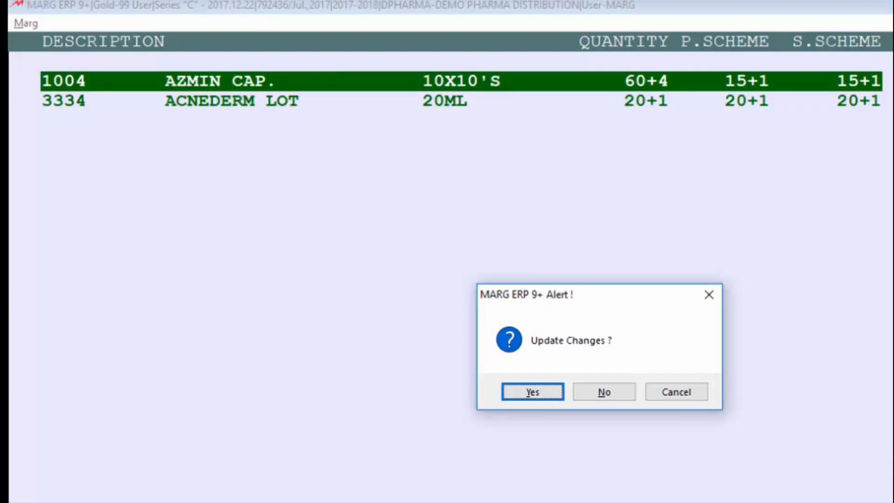
key(Return)
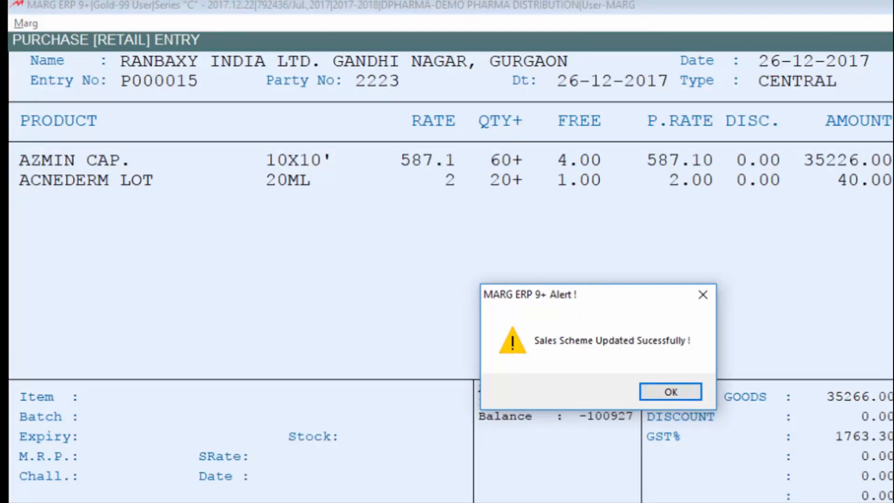
key(Return)
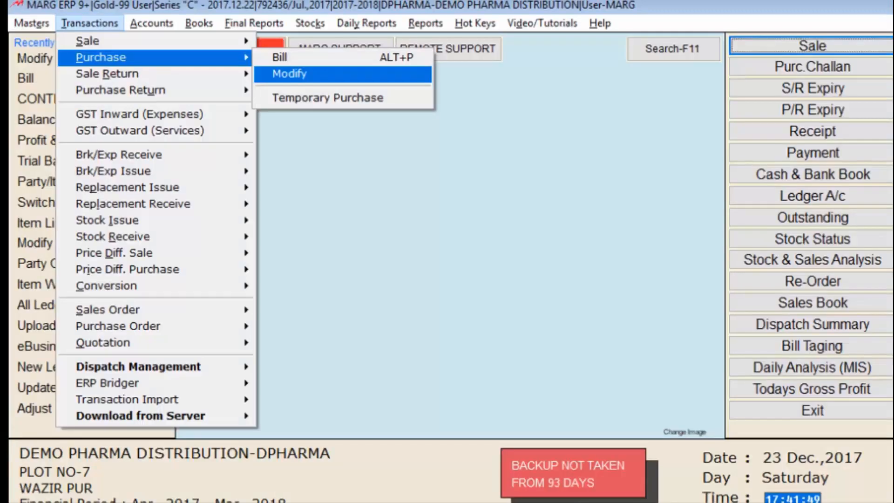
Step: Reopen the saved RANBAXY INDIA LTD. purchase bill for modification and check the sales scheme in the items' batch details
key(Return)
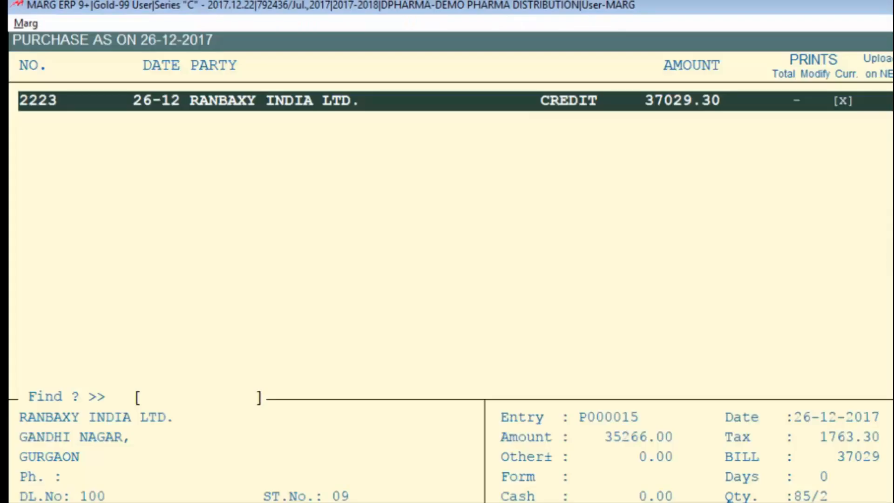
key(Return)
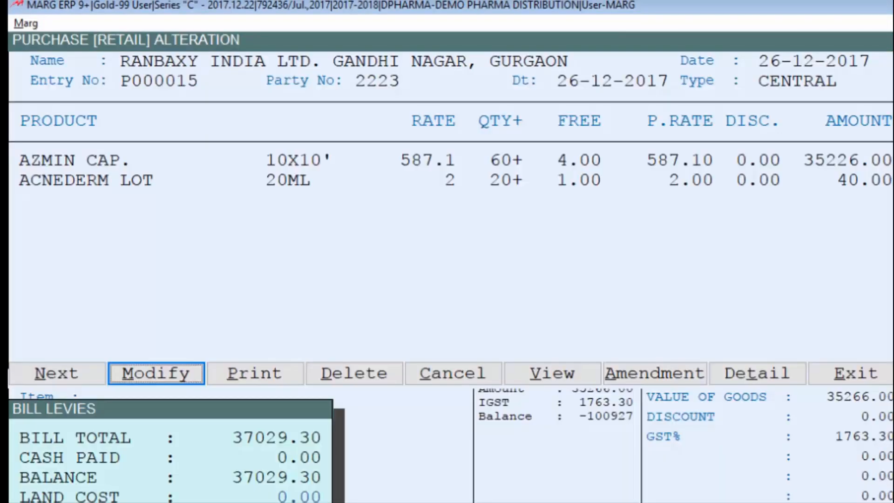
key(Return)
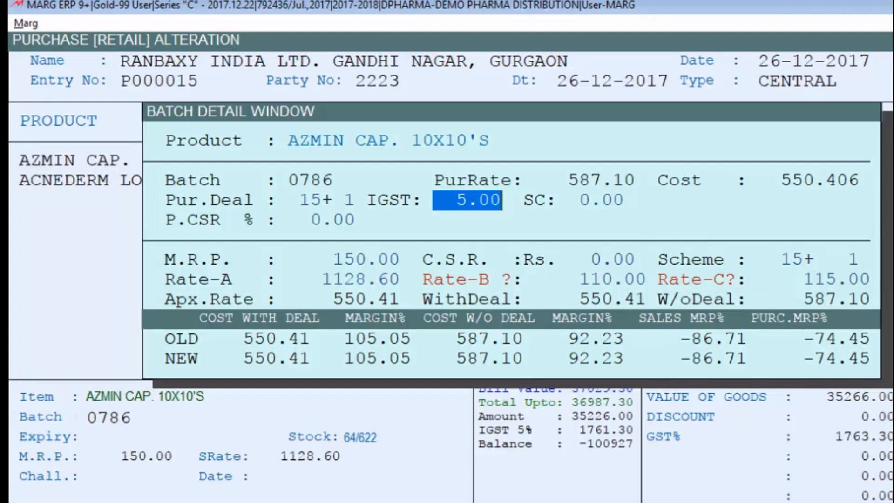
key(Return)
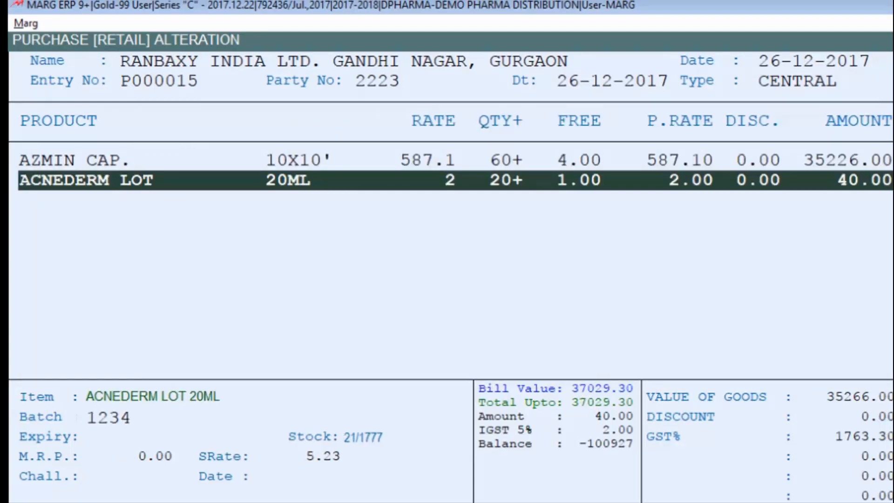
key(F2)
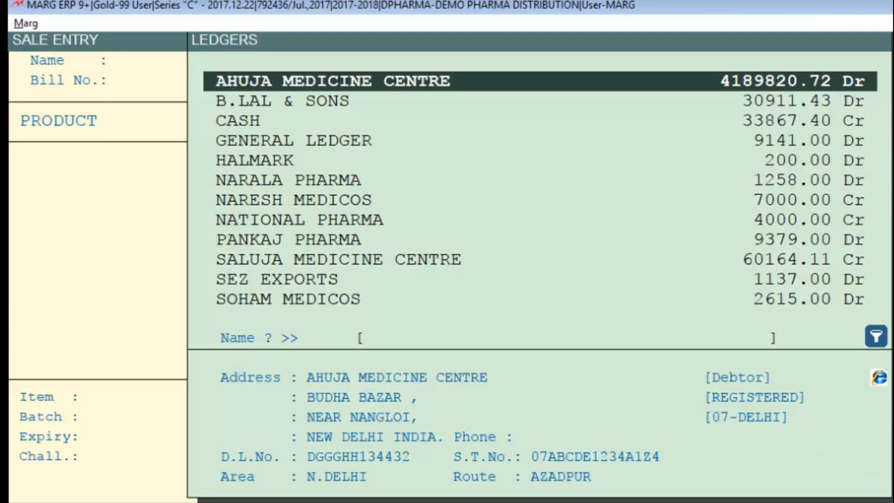
Step: Start a sale bill for AHUJA MEDICINE CENTRE and add AZMIN CAP. from batch 0786 with quantity 60 and 4 free
key(Return)
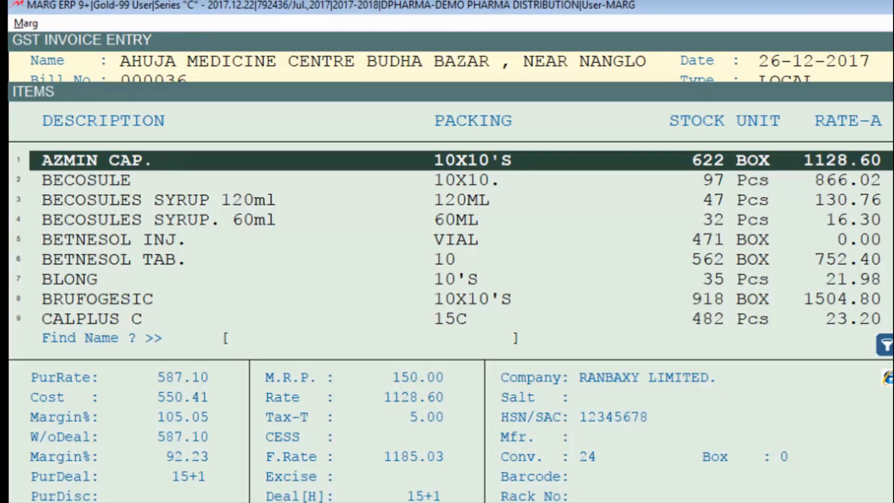
key(Return)
key(Return)
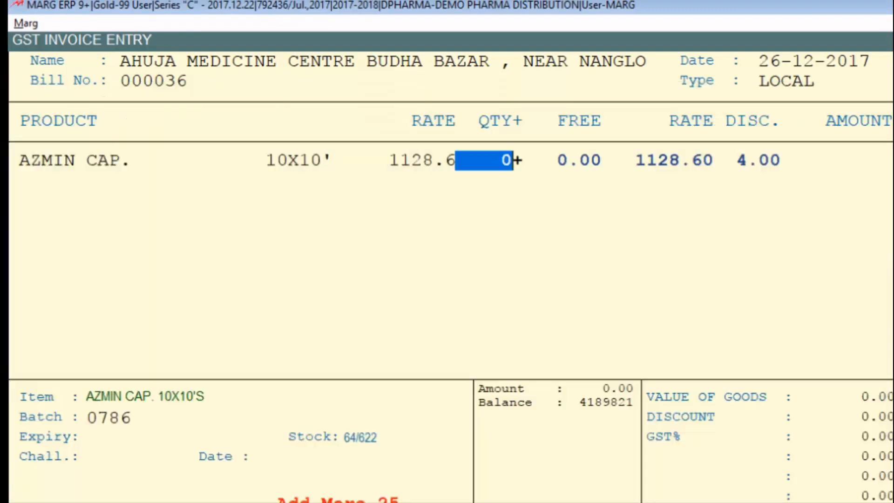
text(60)
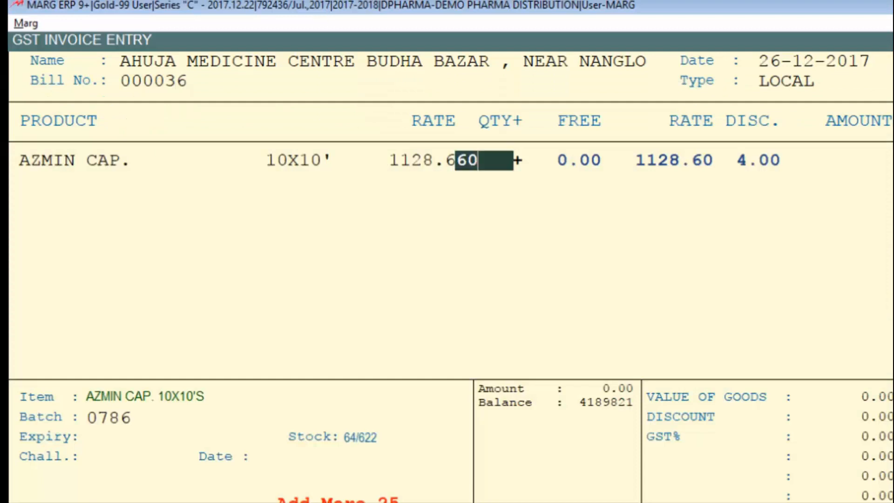
key(Return)
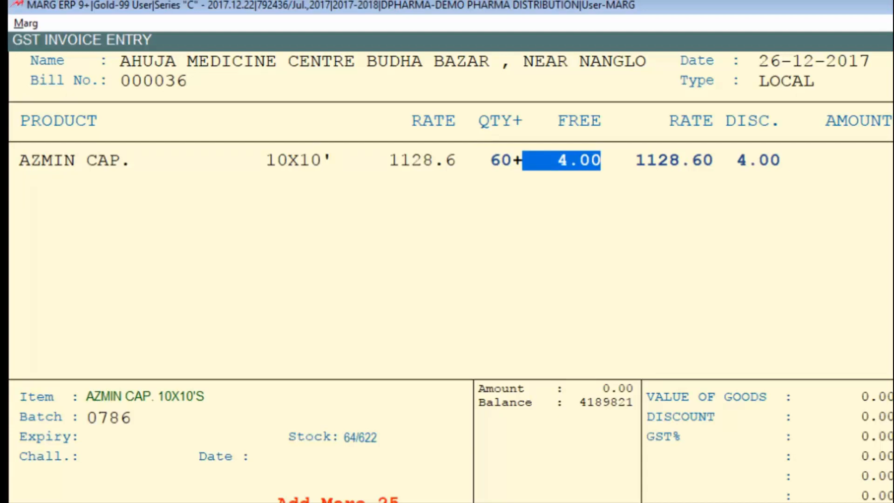
key(Return)
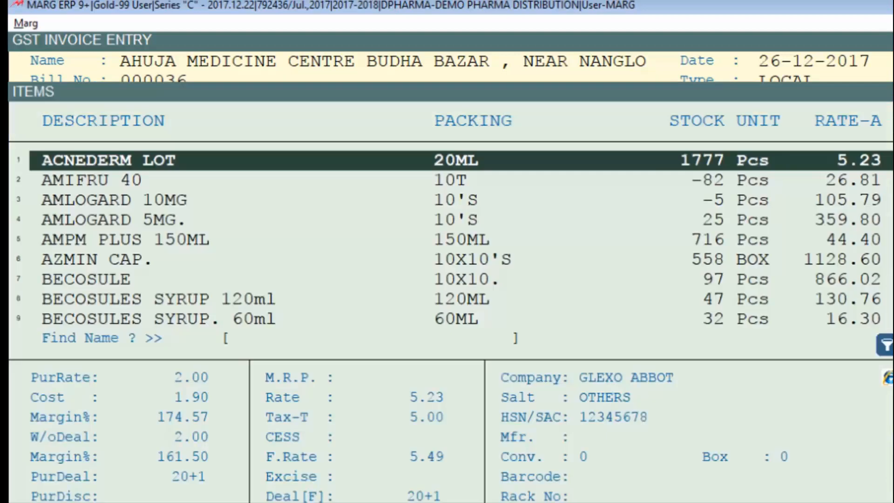
Step: Add ACNEDERM LOT from batch 1234 with quantity 20 and 1 free, and save the sale bill
key(Return)
key(Return)
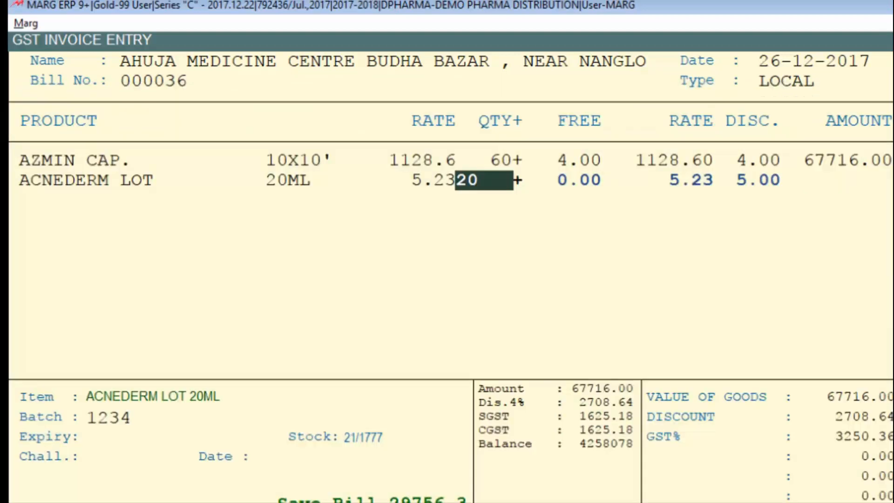
key(Return)
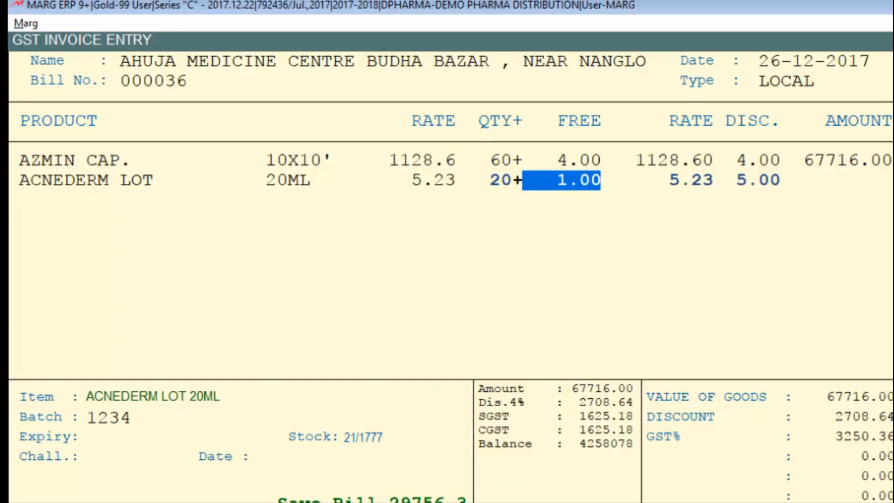
key(ctrl+w)
key(Return)
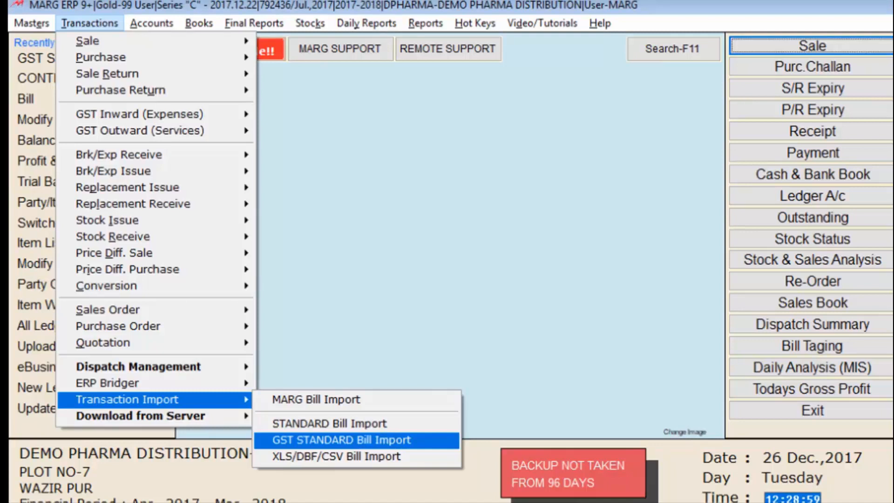
Step: Start a GST standard bill import of A20171226_S_0000039.CSV as a LOCAL purchase bill from SEAGULL PHARMACEUTICALS (P) LTD
key(Return)
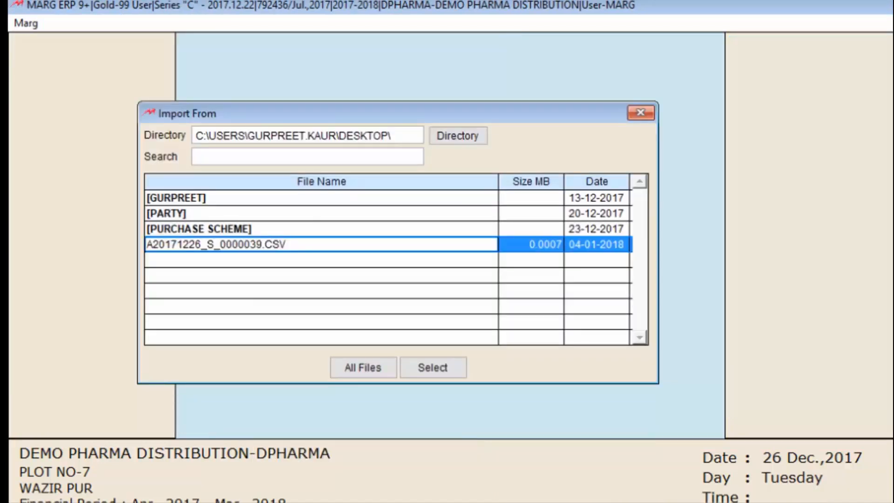
key(Return)
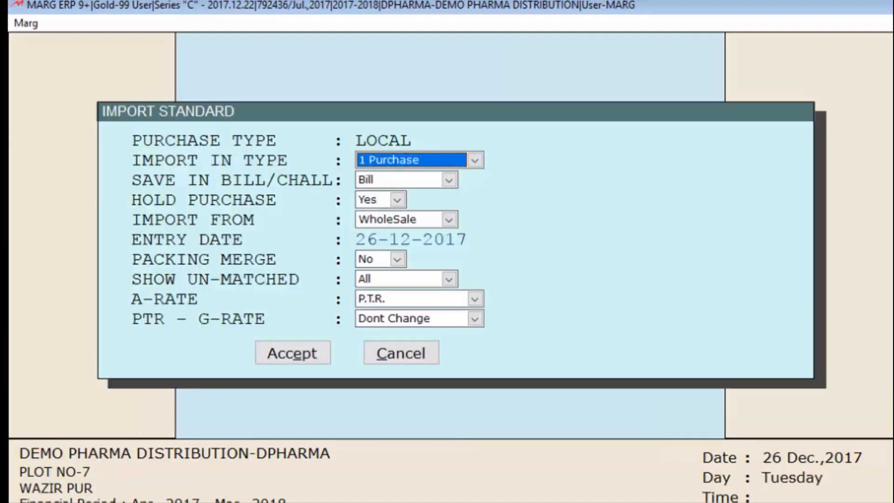
key(Up)
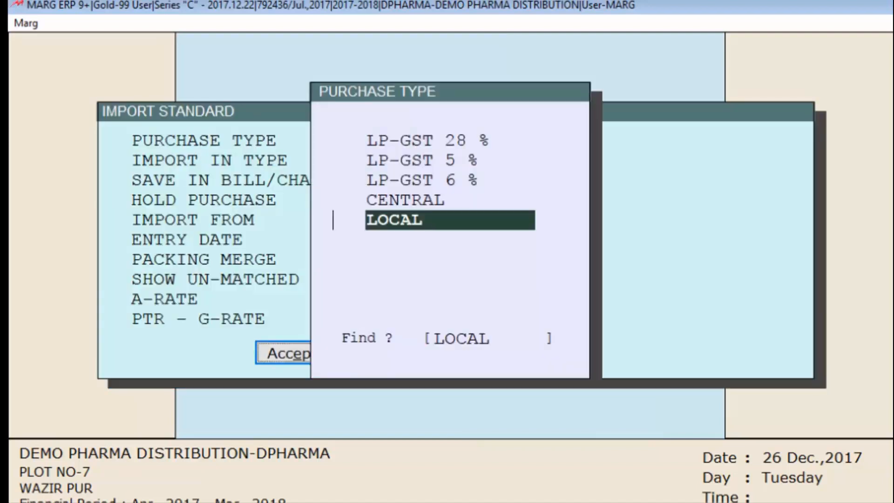
key(Return)
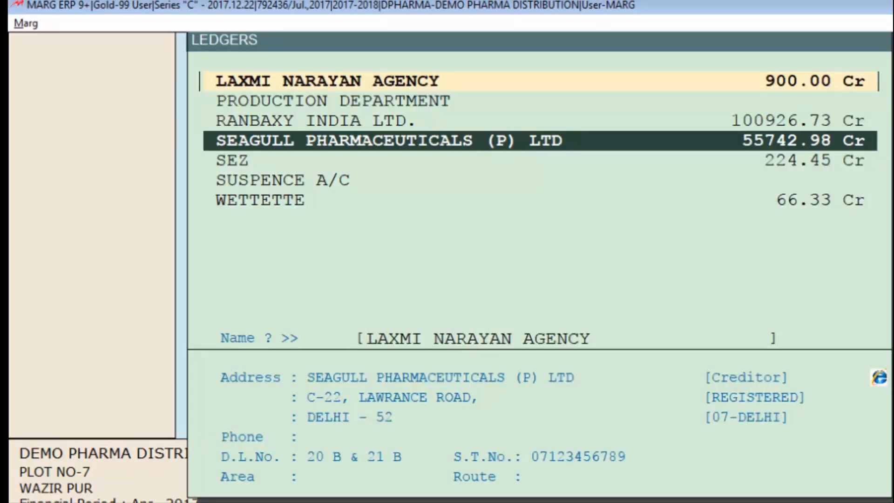
key(Return)
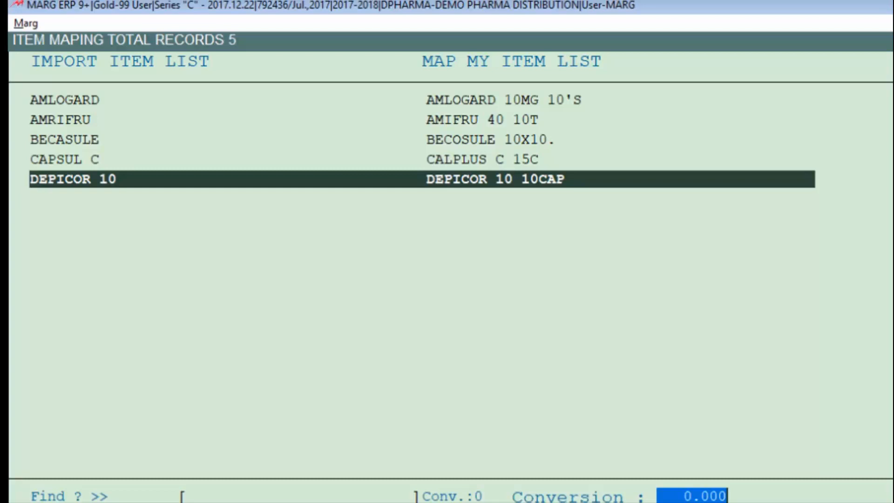
Step: Save the item mapping between the imported items and the own item list, and start the bill import
key(Escape)
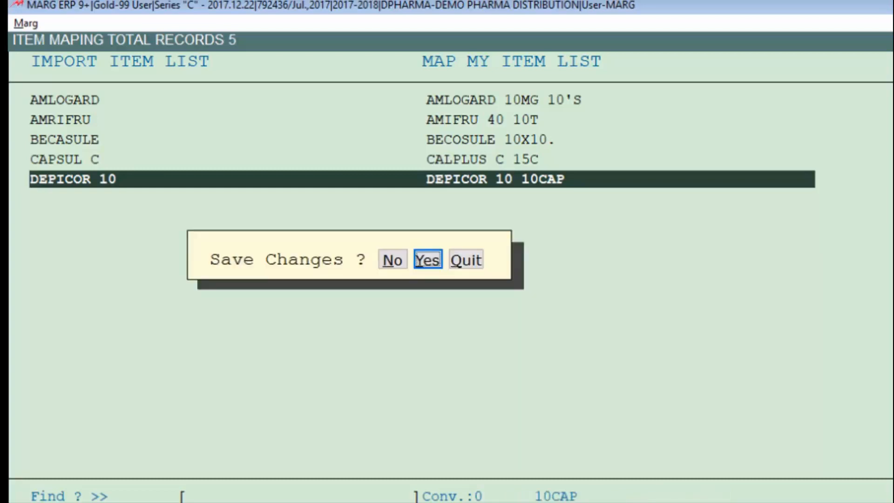
key(Return)
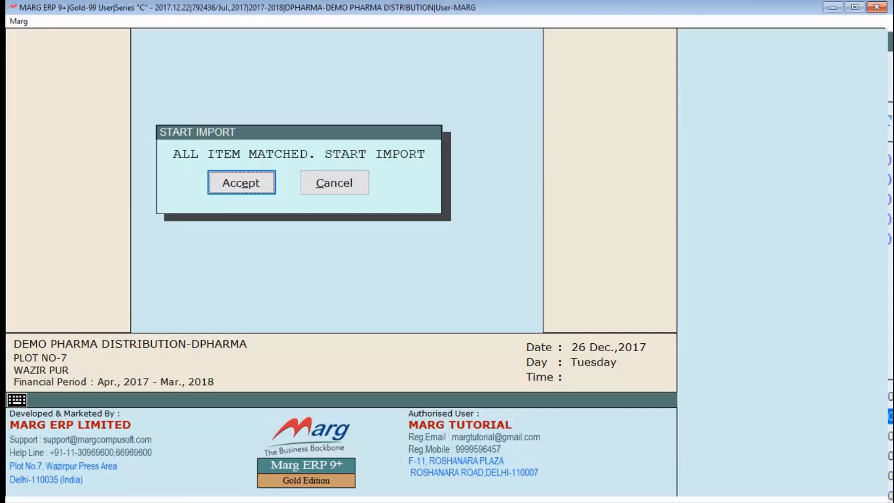
key(Return)
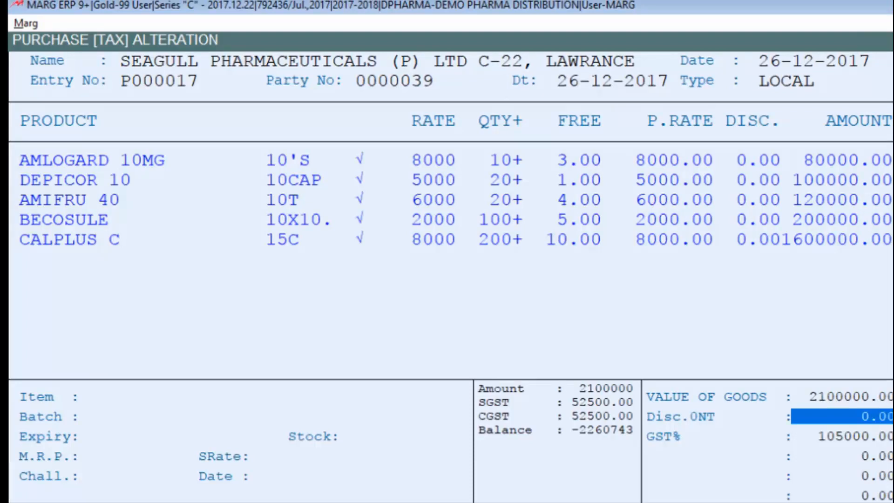
Step: Save the imported bill and update sales schemes from purchase schemes: BECOSULE, DEPICOR 10 and CALPLUS C 20+1, AMLOGARD 10MG 10+3, AMIFRU 40 5+1
key(ctrl+w)
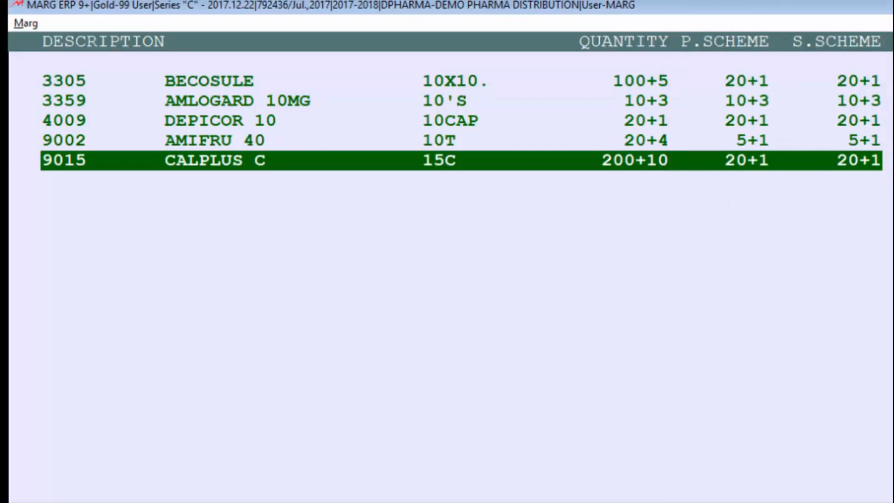
key(Escape)
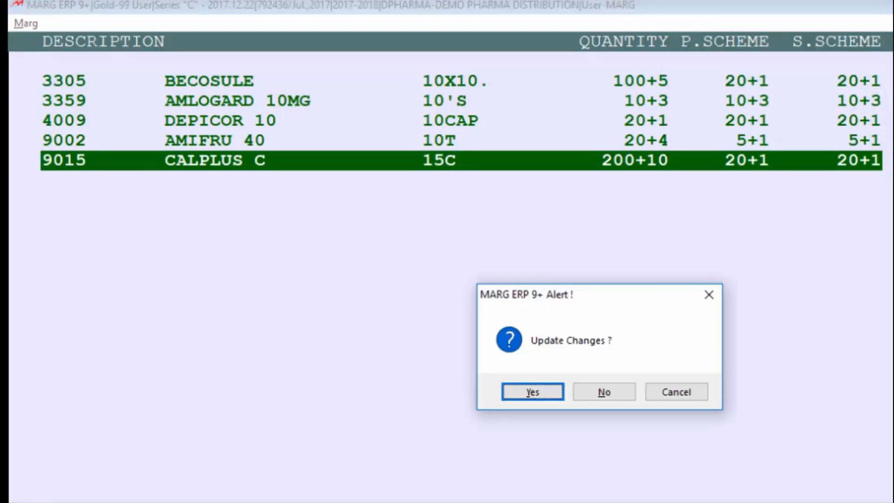
key(Return)
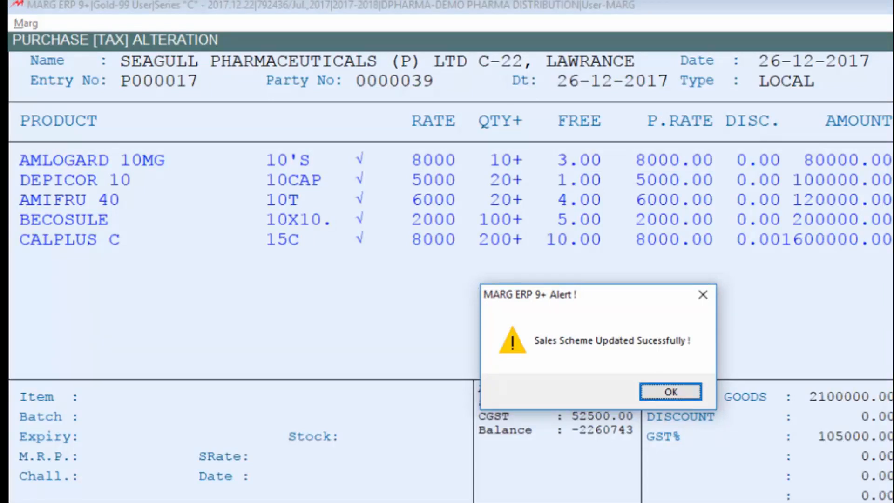
key(Return)
key(Return)
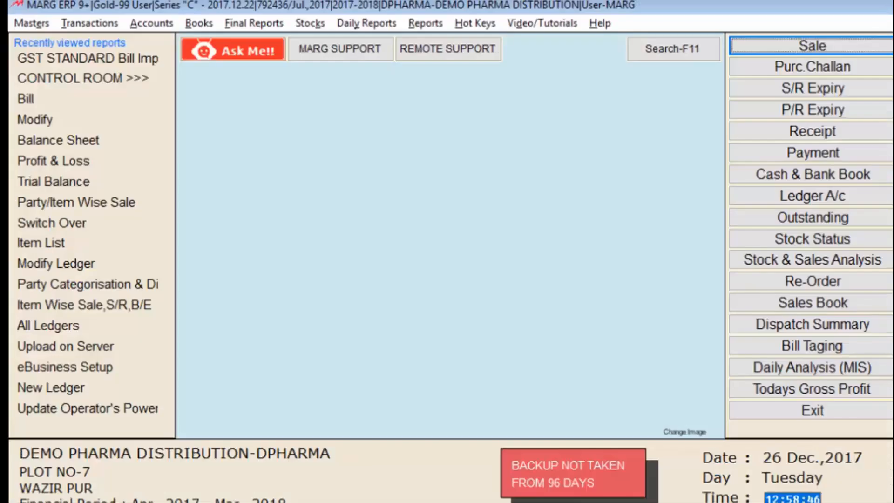